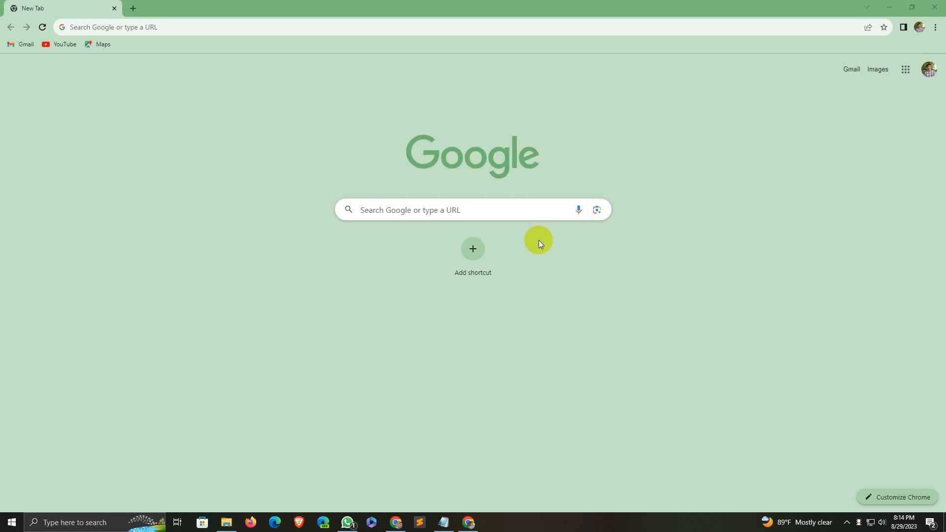
# Step: Search Google for 'shopify partner' from the Chrome address bar
pyautogui.click(115, 25)
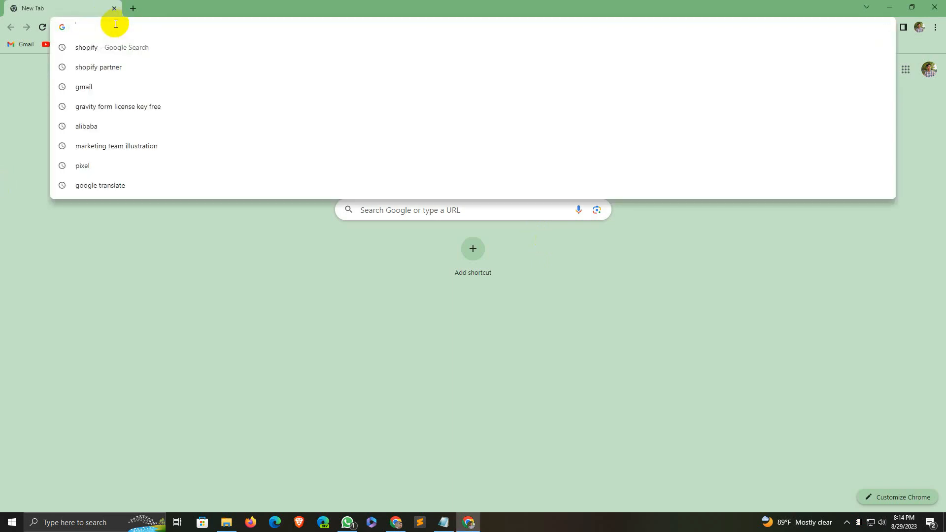
pyautogui.write('shopify partner')
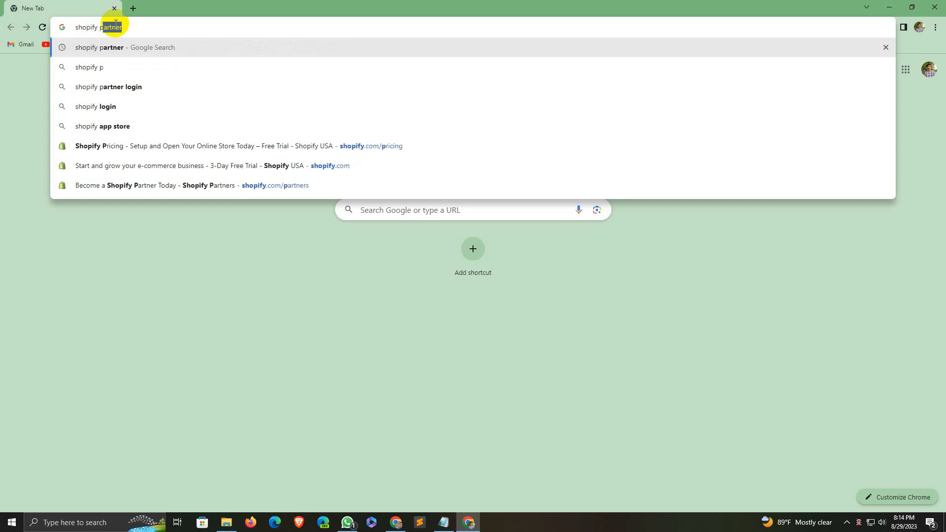
pyautogui.press('Return')
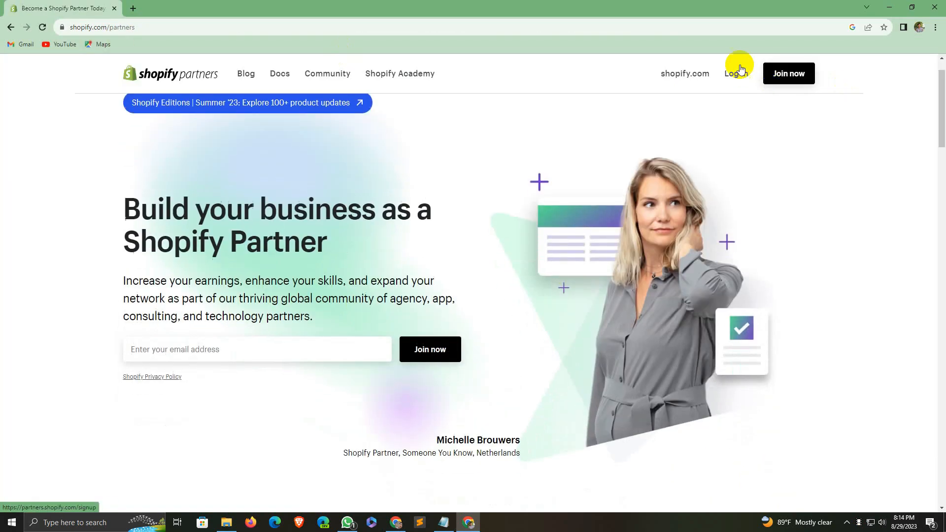
# Step: Log in to the Shopify Partners account and go to the Stores page
pyautogui.click(735, 74)
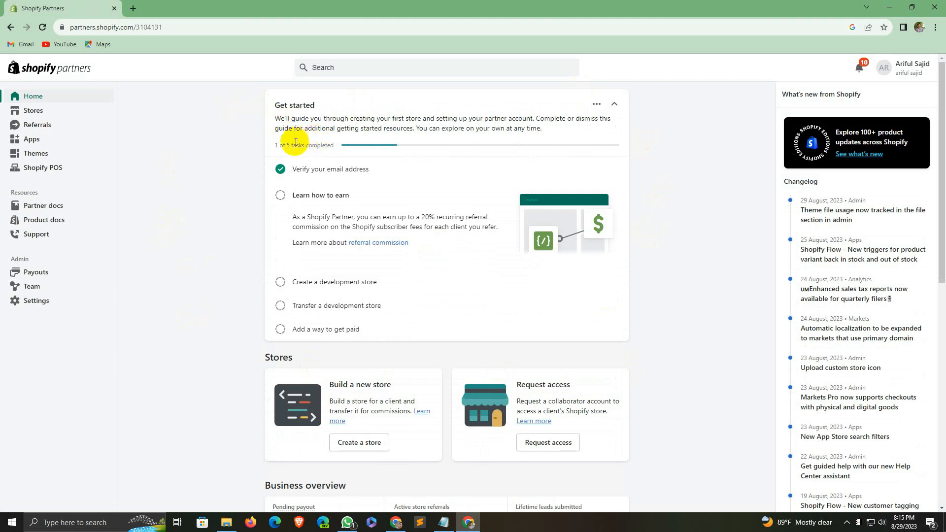
pyautogui.click(32, 113)
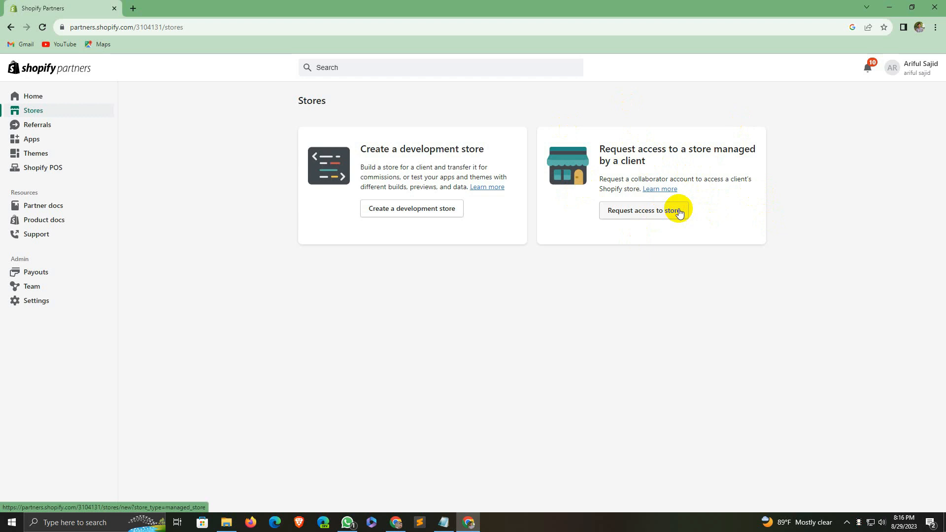
# Step: Start creating a new development store and look over the form
pyautogui.click(415, 211)
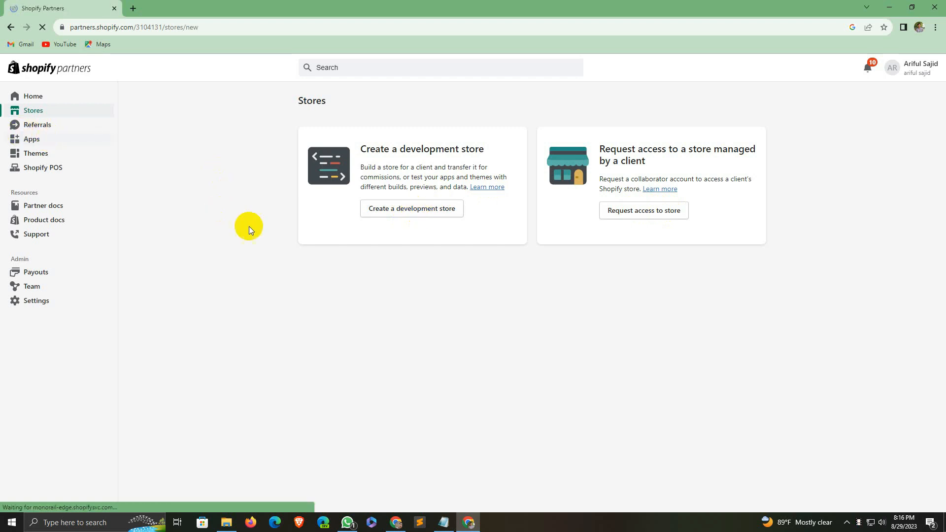
pyautogui.scroll(-1, 300, 170)
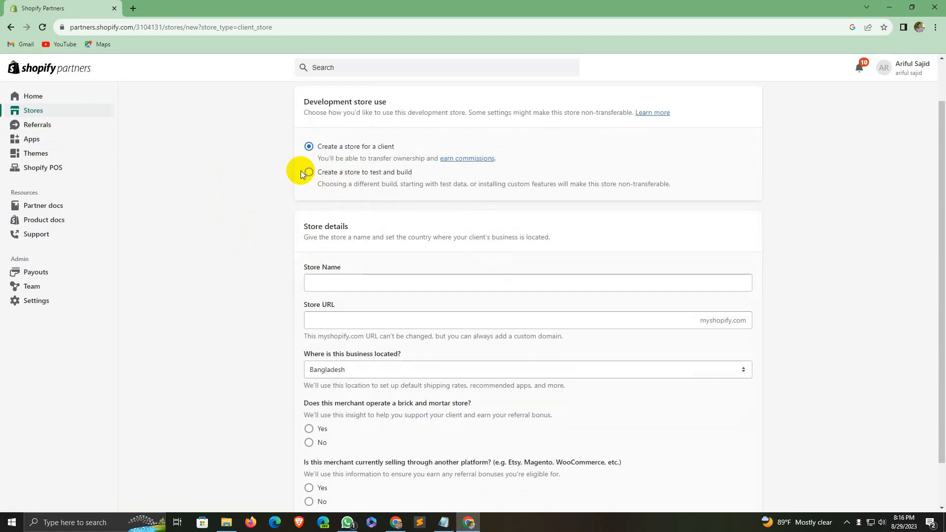
pyautogui.scroll(1, 335, 189)
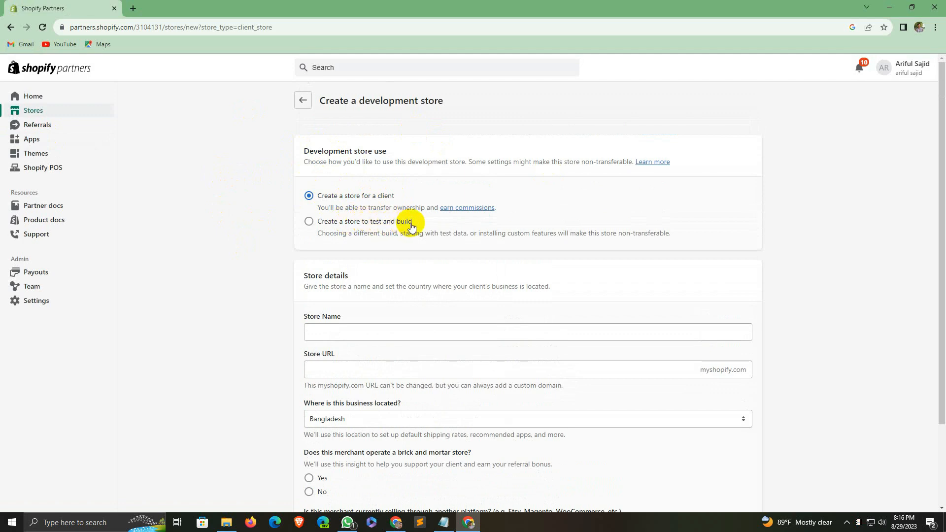
pyautogui.scroll(-2, 352, 229)
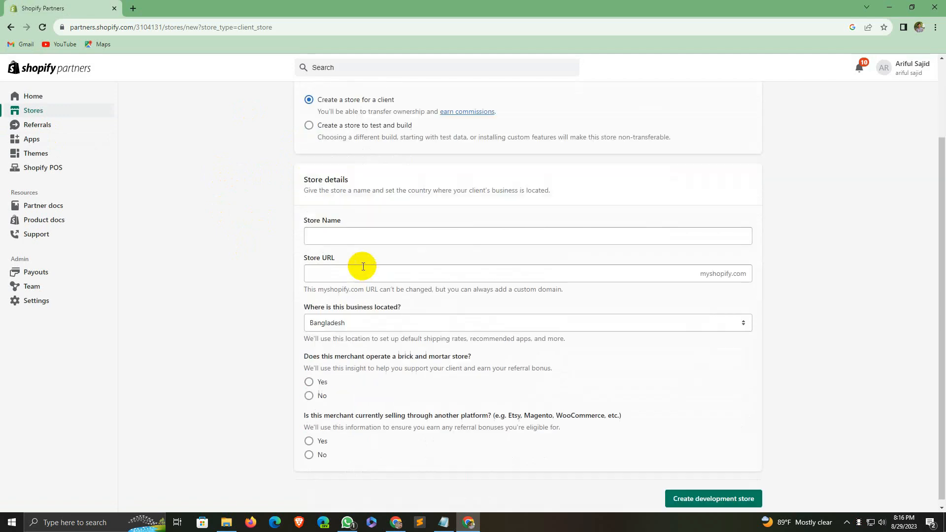
# Step: Name the store with the owner's name plus 'shop' and check the matching myshopify URL
pyautogui.click(362, 234)
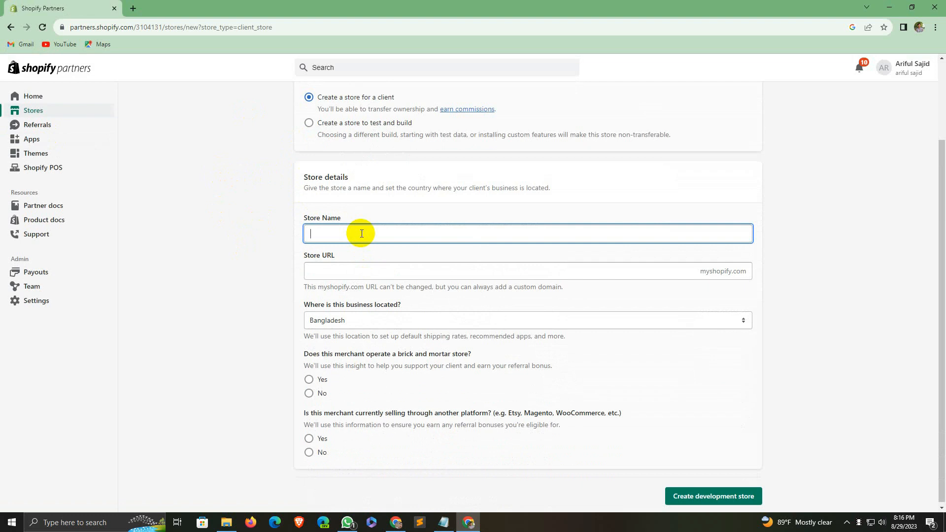
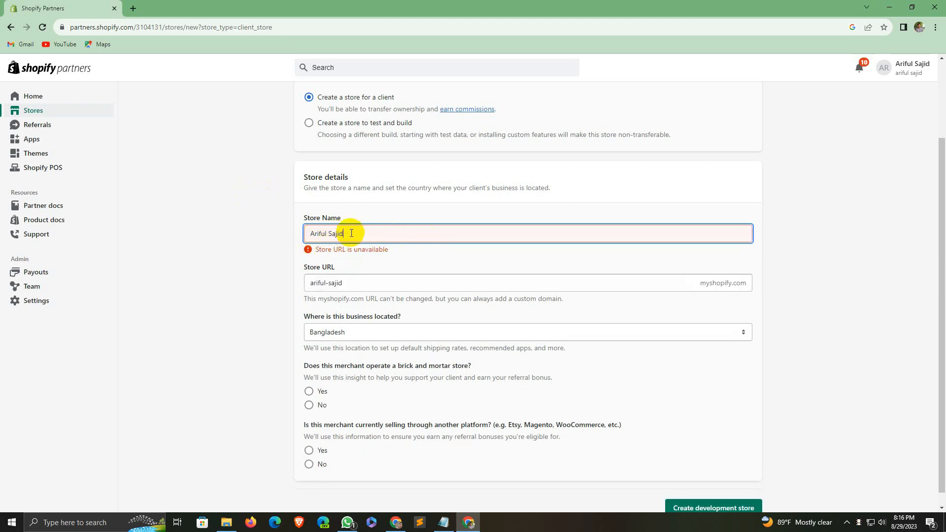
pyautogui.write('shop')
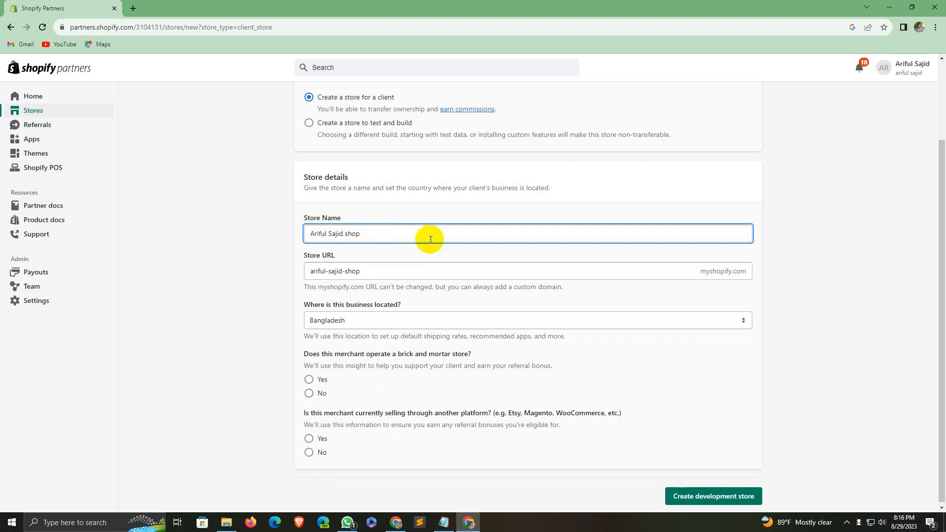
pyautogui.click(245, 279)
pyautogui.moveTo(369, 232); pyautogui.dragTo(285, 231)
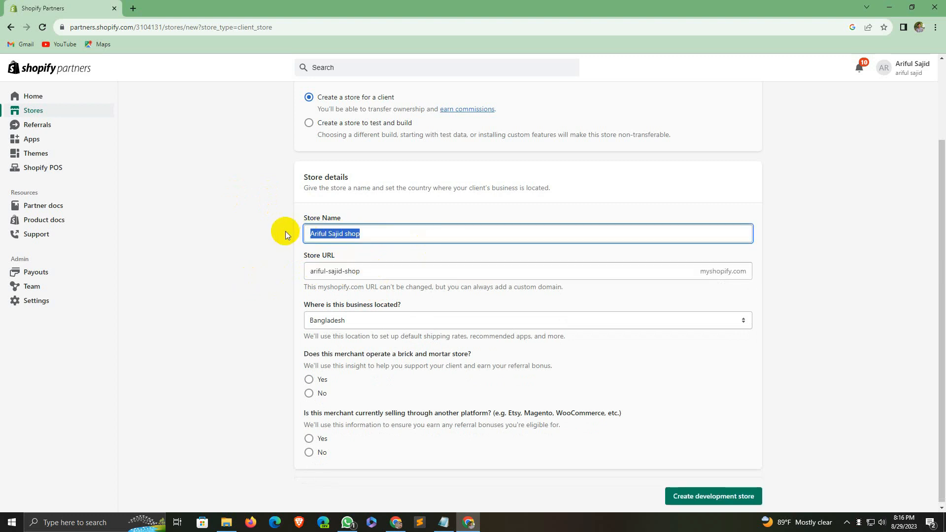
pyautogui.click(286, 232)
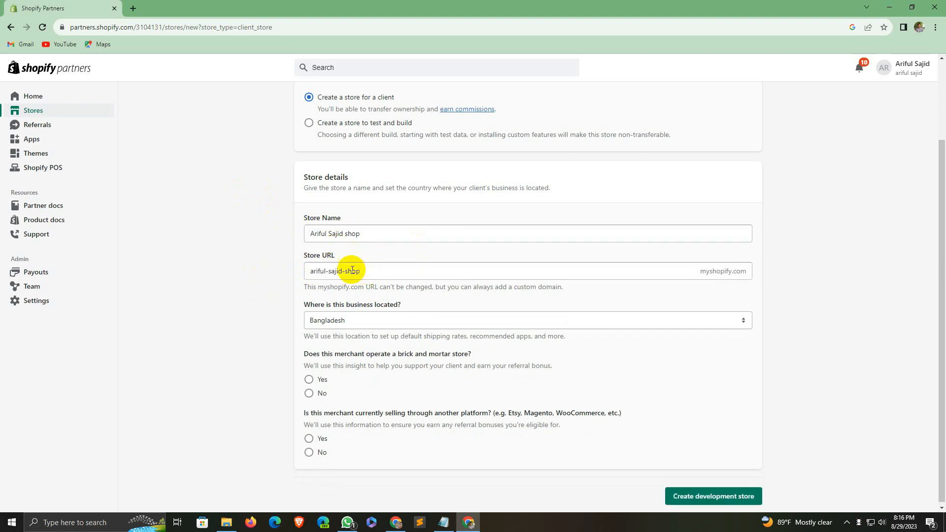
pyautogui.moveTo(372, 271); pyautogui.dragTo(291, 269)
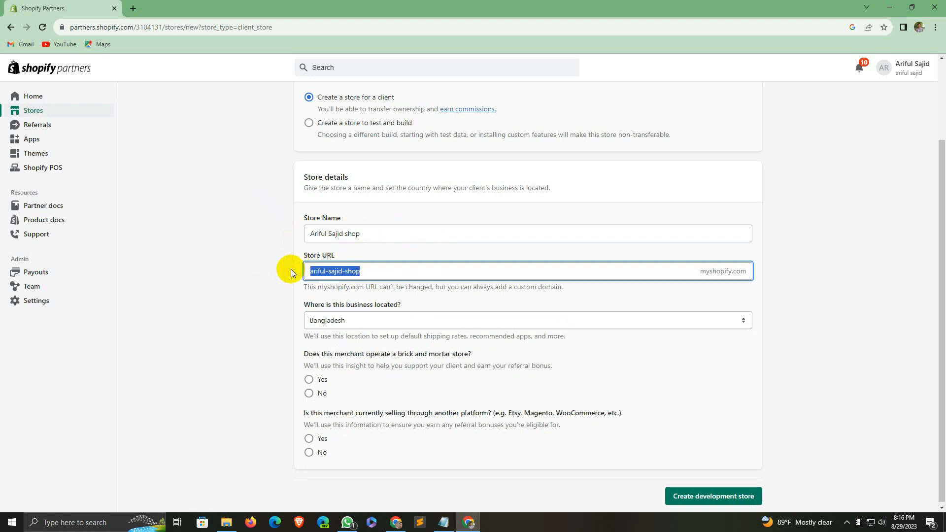
pyautogui.click(373, 270)
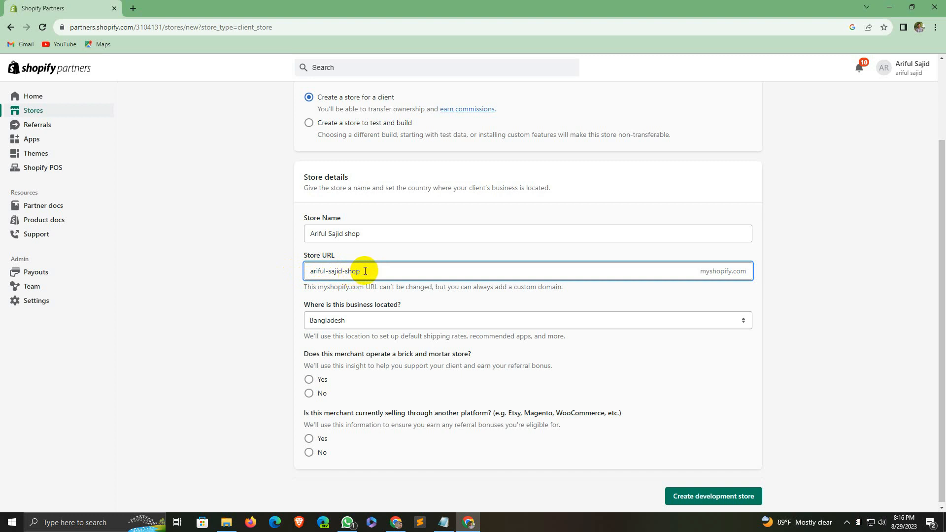
pyautogui.scroll(-1, 363, 272)
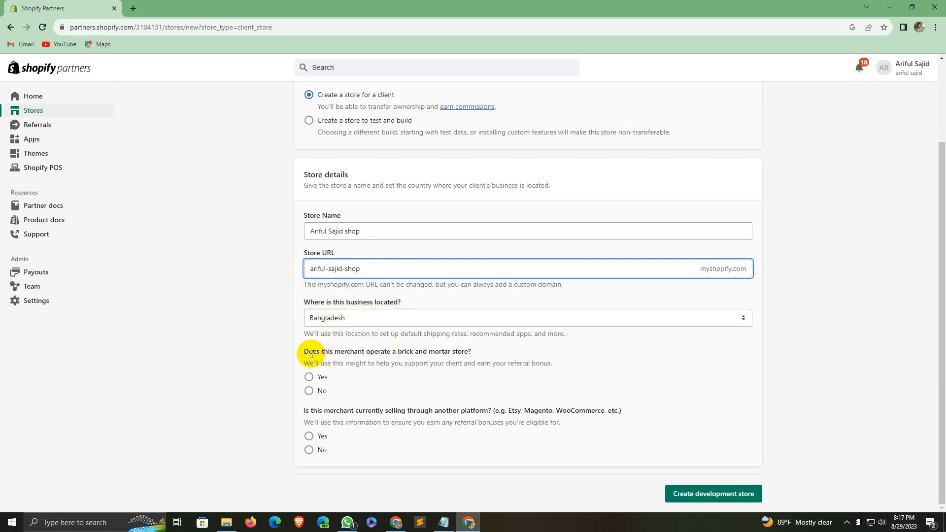
# Step: Answer No to the brick-and-mortar and other-platform questions, then submit the store form
pyautogui.moveTo(305, 351); pyautogui.dragTo(464, 352)
pyautogui.click(478, 353)
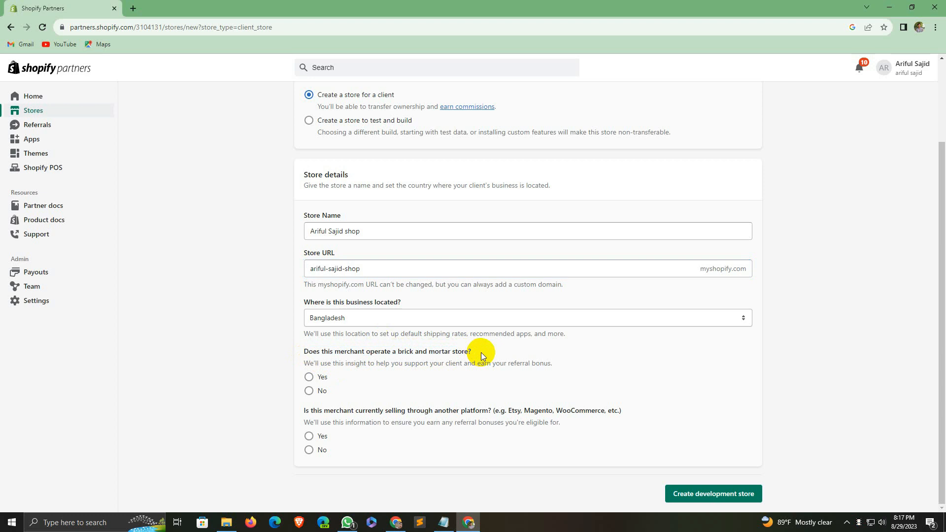
pyautogui.click(309, 391)
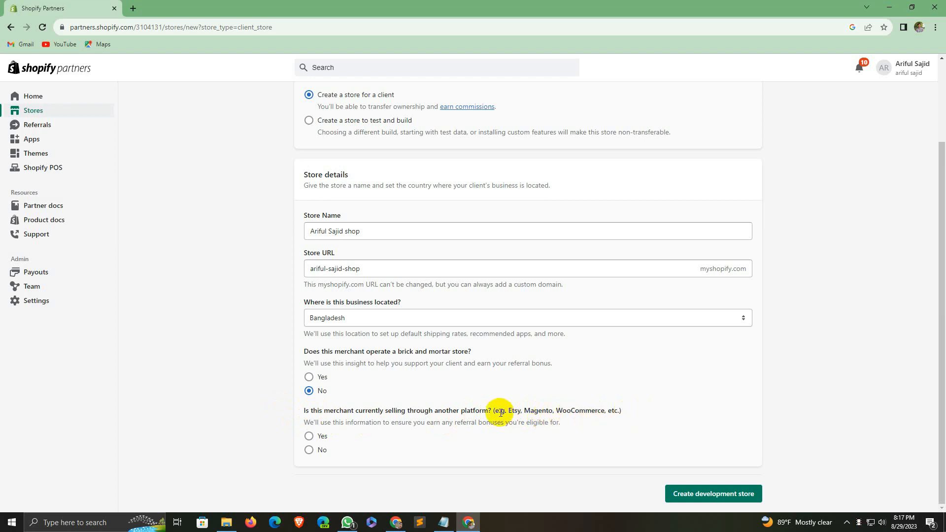
pyautogui.scroll(1, 343, 402)
pyautogui.scroll(-1, 344, 403)
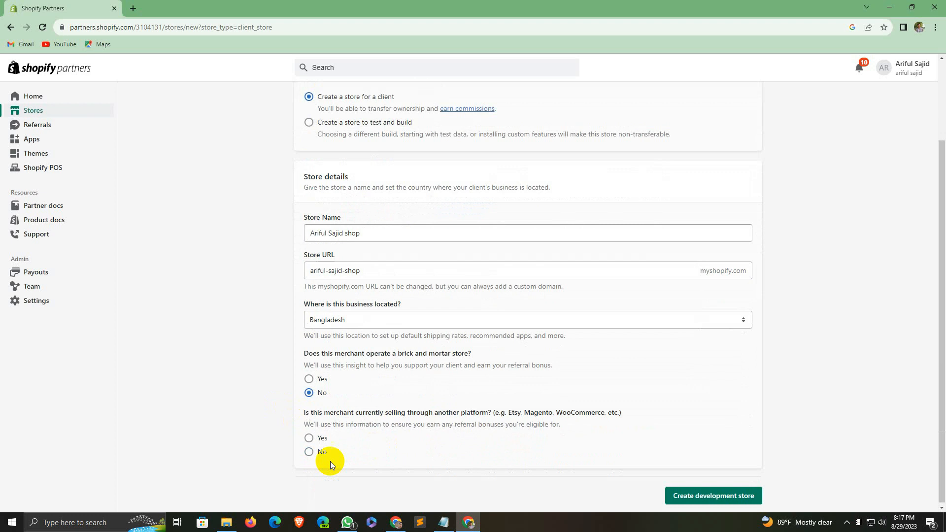
pyautogui.click(306, 450)
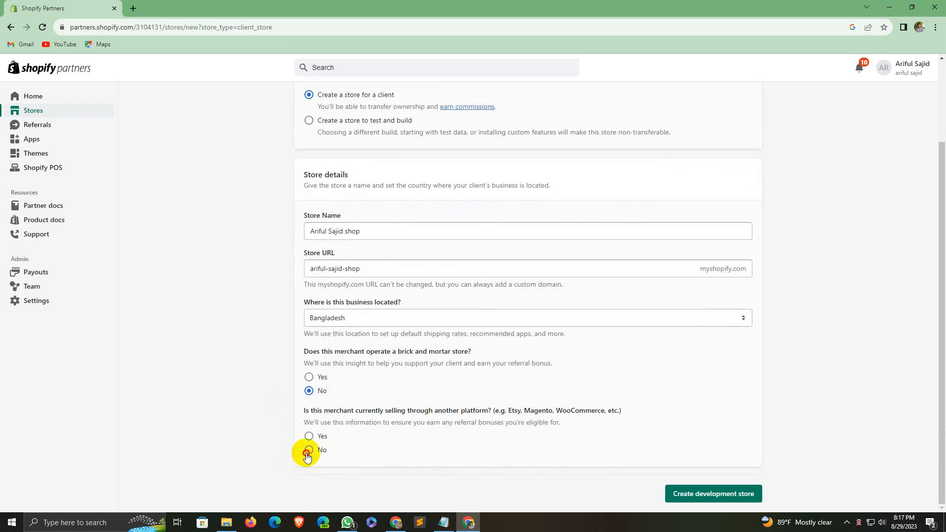
pyautogui.click(716, 498)
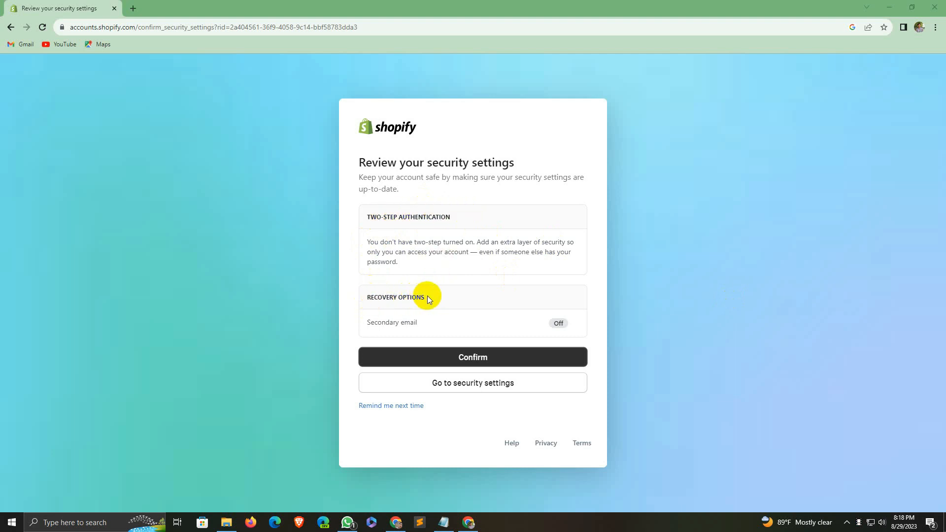
# Step: Confirm the account security settings and continue into the new store with your account
pyautogui.click(461, 362)
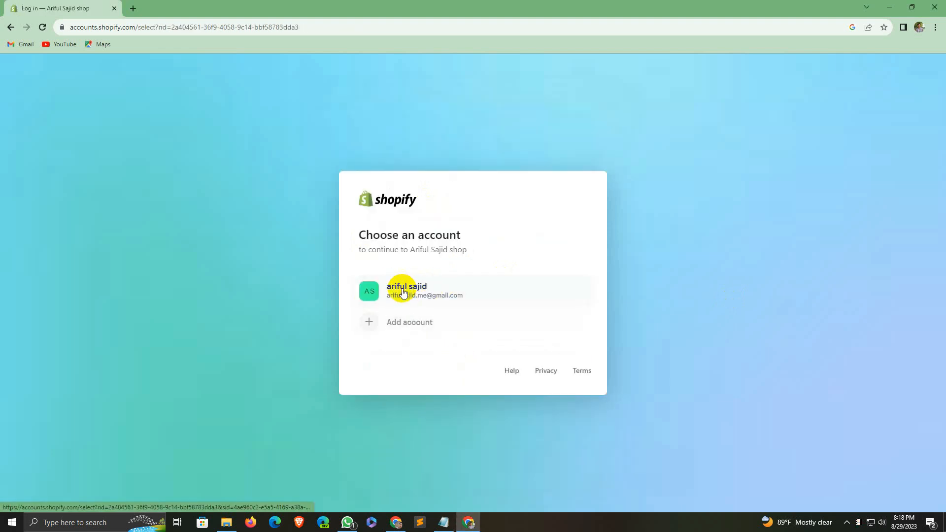
pyautogui.click(417, 293)
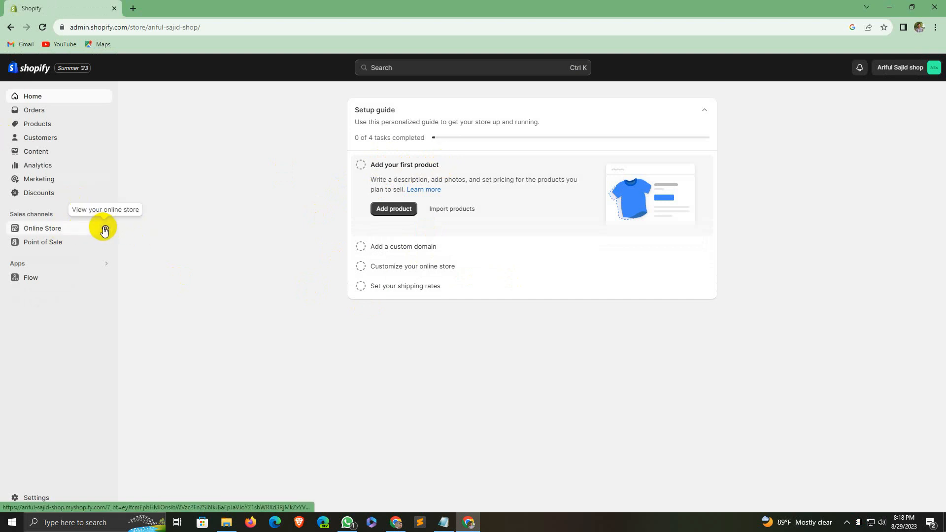
# Step: Open the storefront in a new tab, and close it after it shows an error
pyautogui.click(104, 229)
pyautogui.click(169, 6)
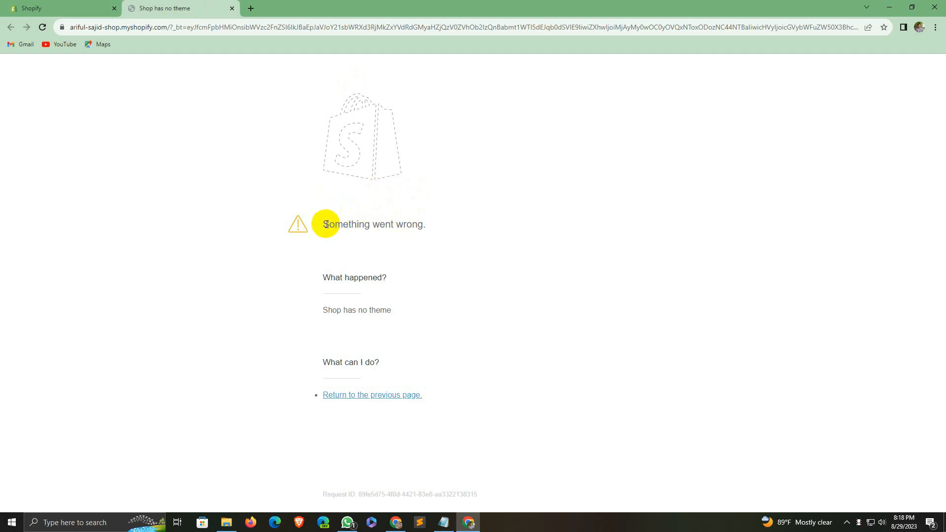
pyautogui.moveTo(327, 222); pyautogui.dragTo(452, 226)
pyautogui.click(376, 222)
pyautogui.click(232, 8)
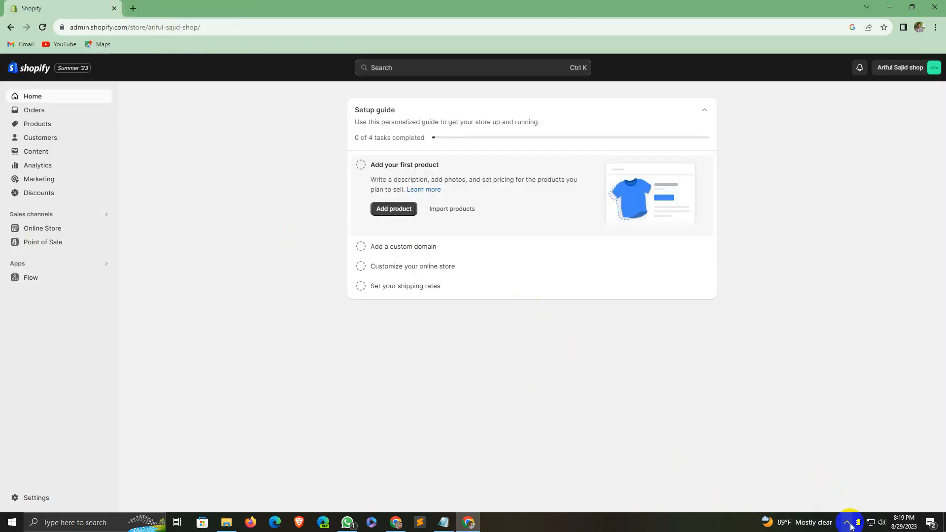
# Step: Reopen the storefront, browse its homepage, and select its web address
pyautogui.moveTo(98, 228)
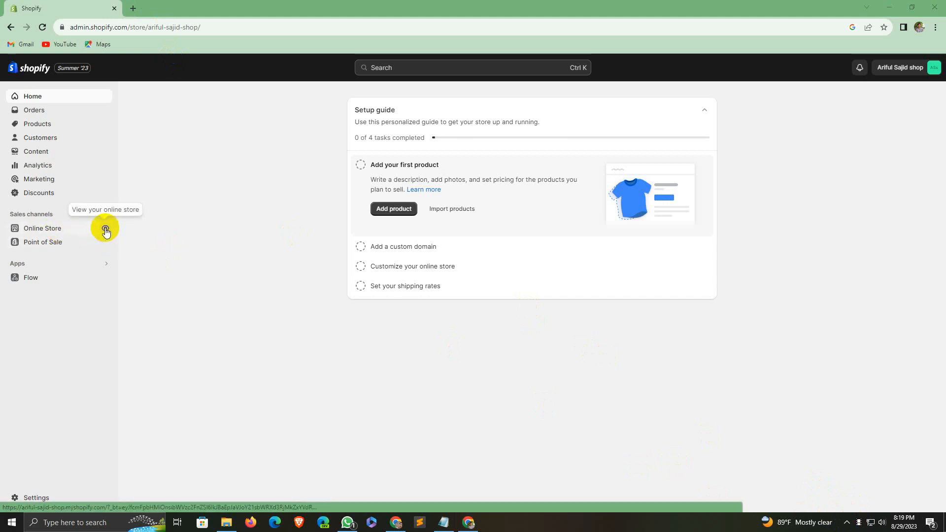
pyautogui.click(106, 229)
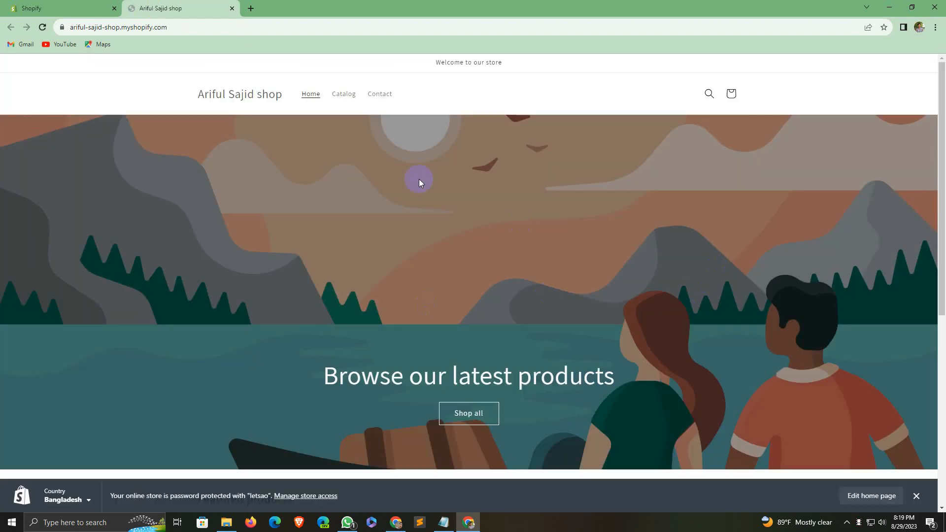
pyautogui.scroll(-7, 433, 197)
pyautogui.scroll(7, 376, 123)
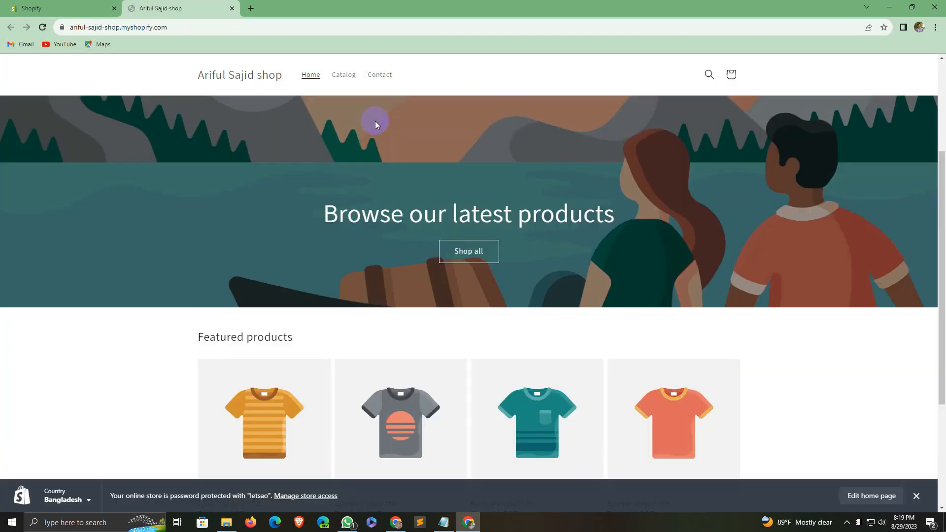
pyautogui.scroll(-7, 503, 205)
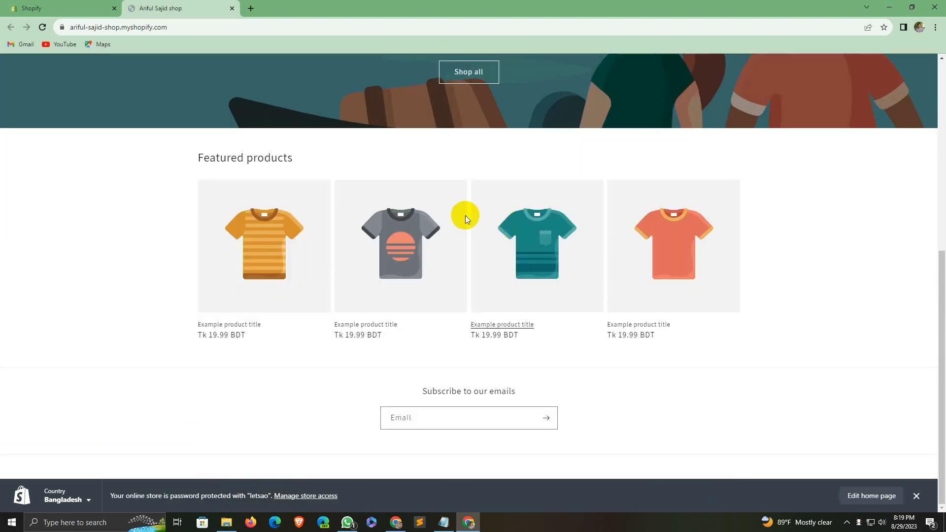
pyautogui.scroll(7, 463, 214)
pyautogui.scroll(-6, 339, 173)
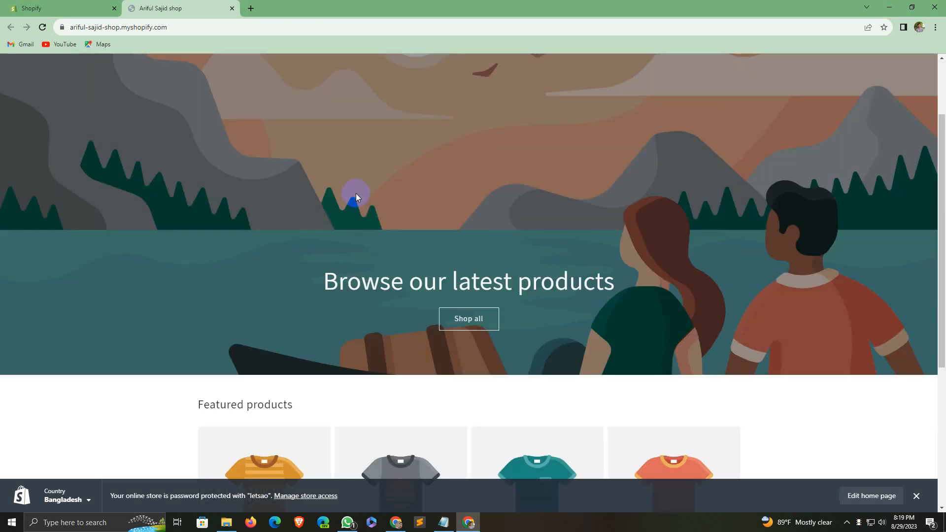
pyautogui.scroll(6, 343, 166)
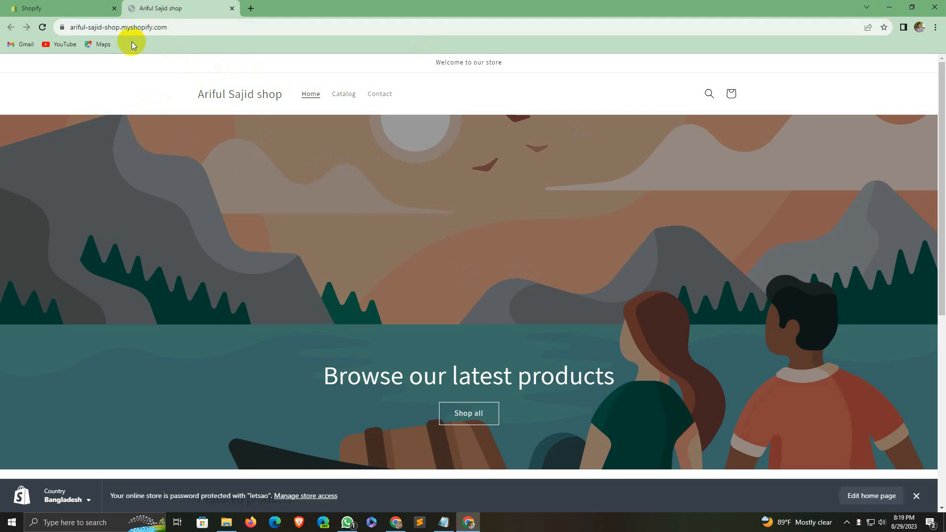
pyautogui.moveTo(166, 27); pyautogui.dragTo(69, 28)
pyautogui.hotkey('ctrl', 'c')
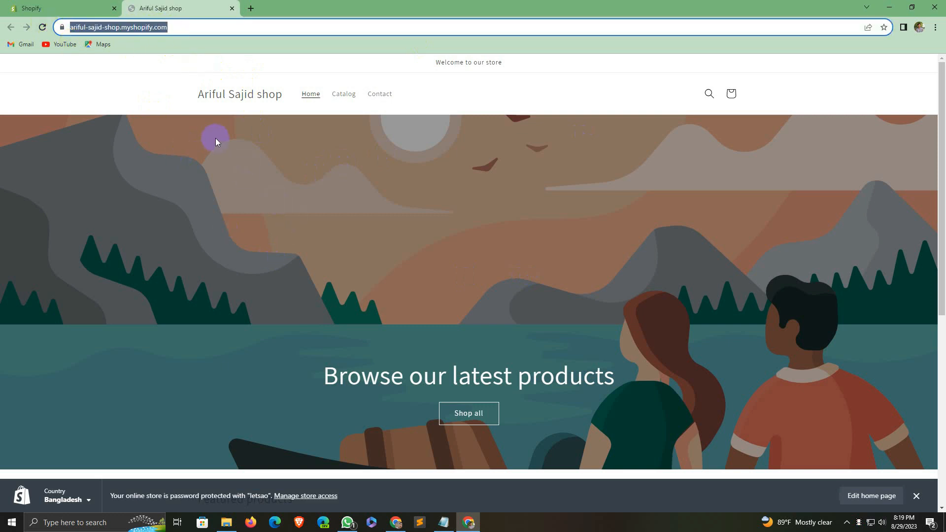
# Step: Load the copied store address in a new Incognito window, then return to the regular window
pyautogui.click(935, 27)
pyautogui.click(869, 66)
pyautogui.hotkey('ctrl', 'v')
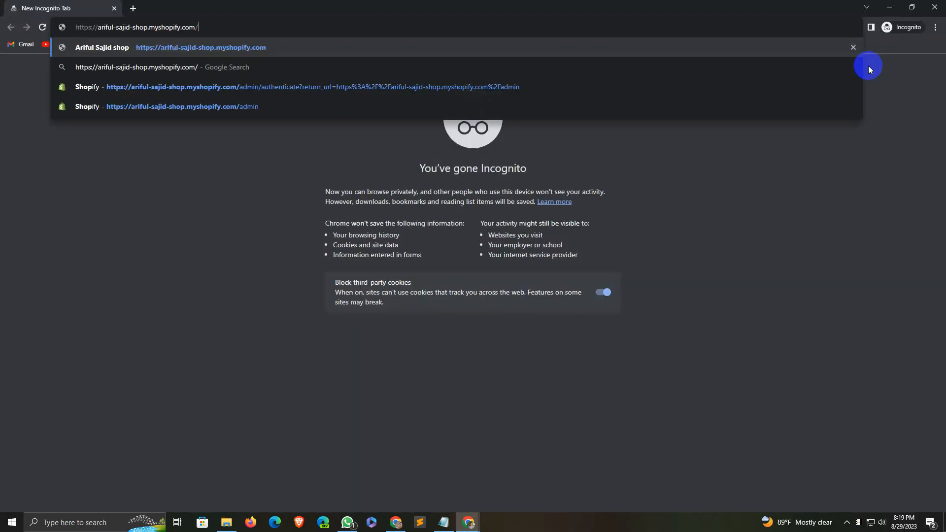
pyautogui.press('Return')
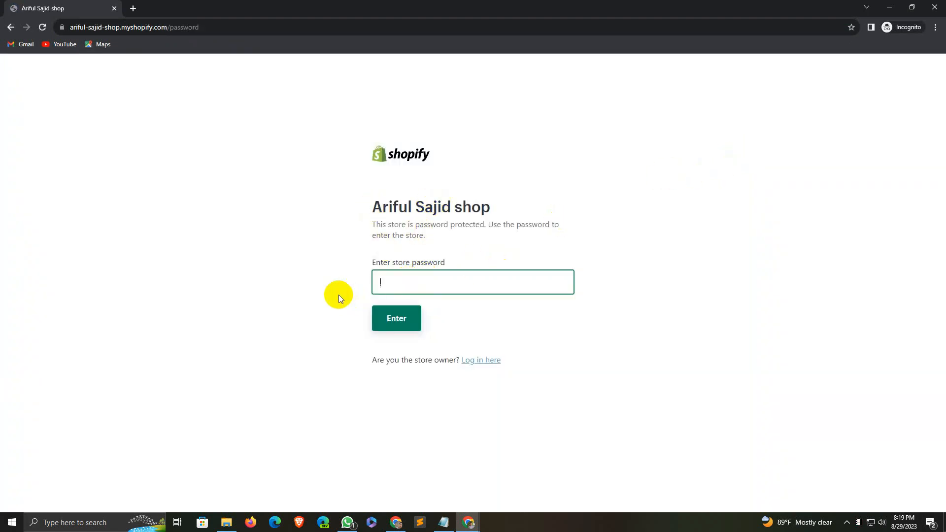
pyautogui.click(412, 290)
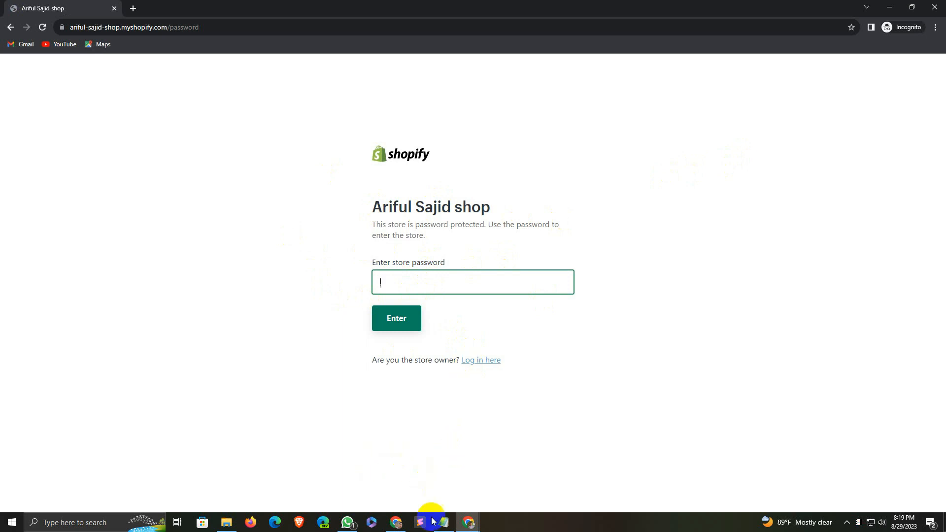
pyautogui.click(469, 521)
pyautogui.click(424, 492)
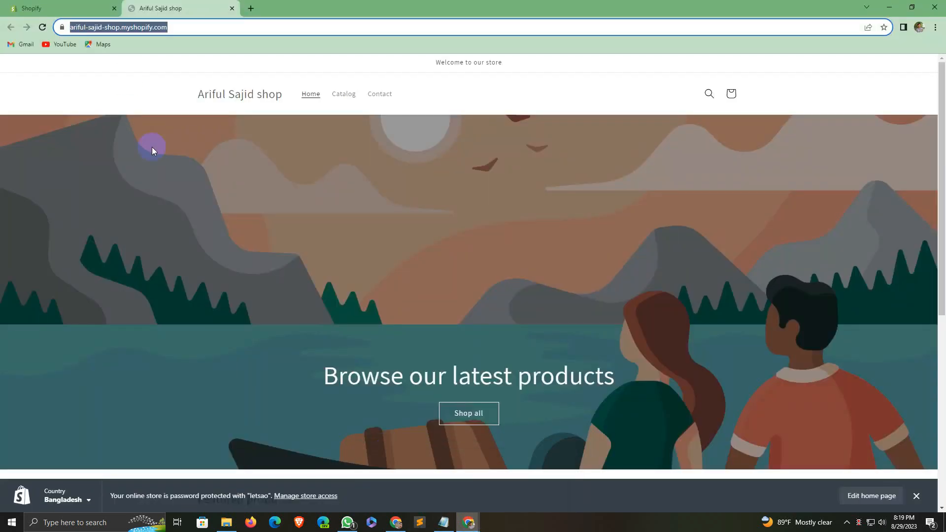
# Step: Go to the Online Store Preferences in the store admin
pyautogui.click(64, 8)
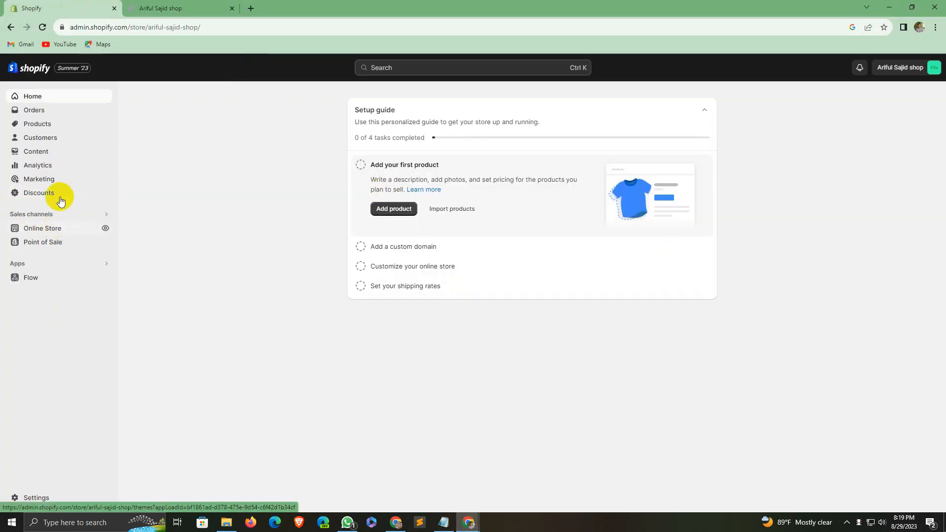
pyautogui.click(73, 227)
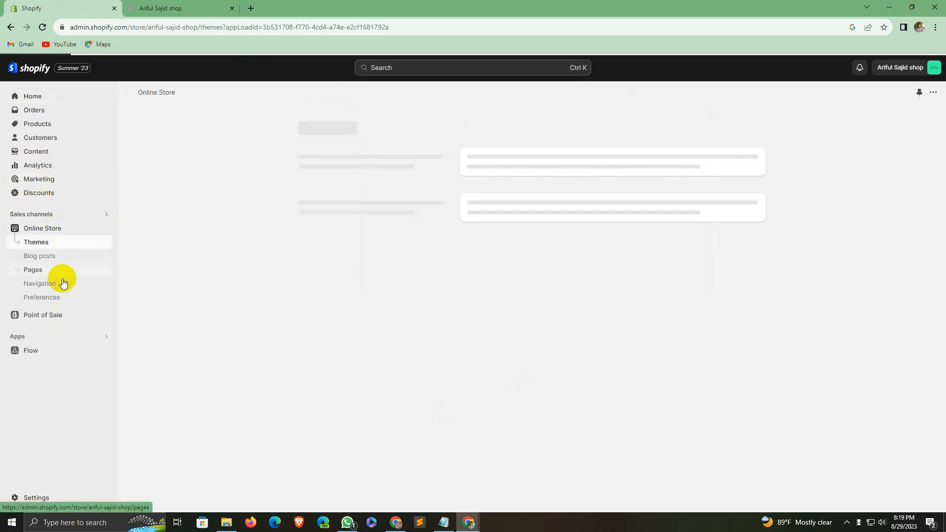
pyautogui.click(54, 297)
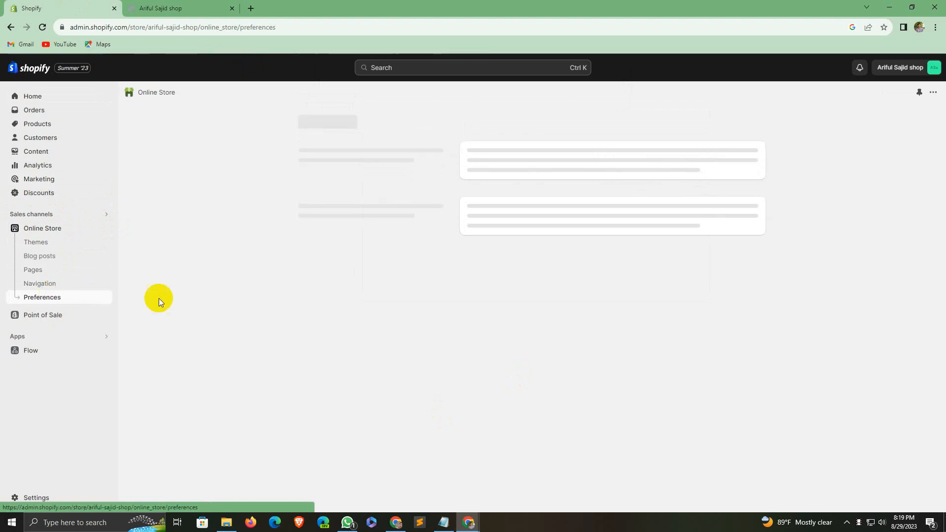
pyautogui.scroll(-5, 598, 298)
pyautogui.scroll(-10, 603, 317)
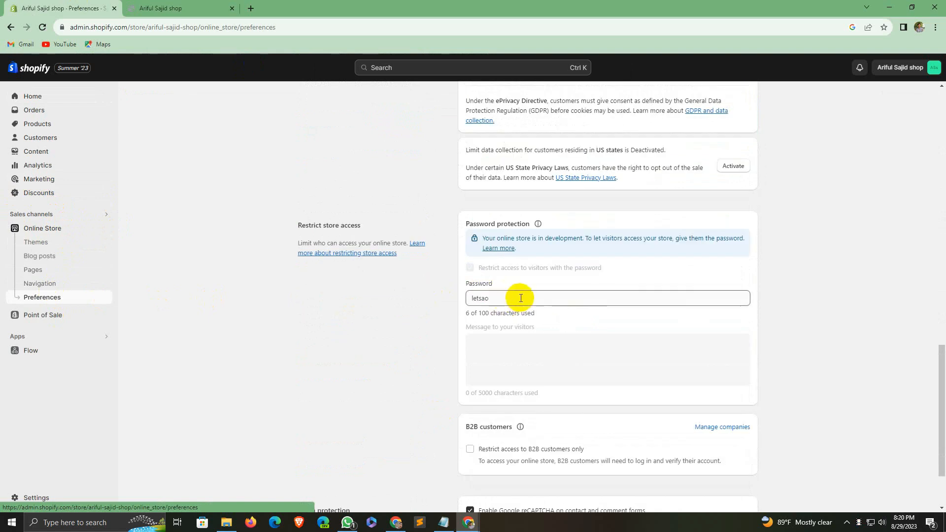
# Step: Replace the storefront password with a new one-character password and save
pyautogui.moveTo(516, 300); pyautogui.dragTo(460, 297)
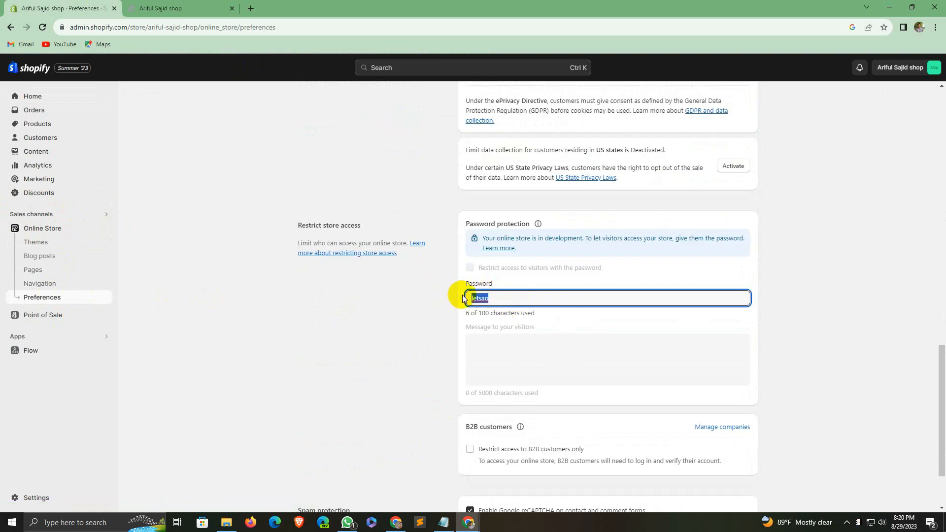
pyautogui.press('BackSpace')
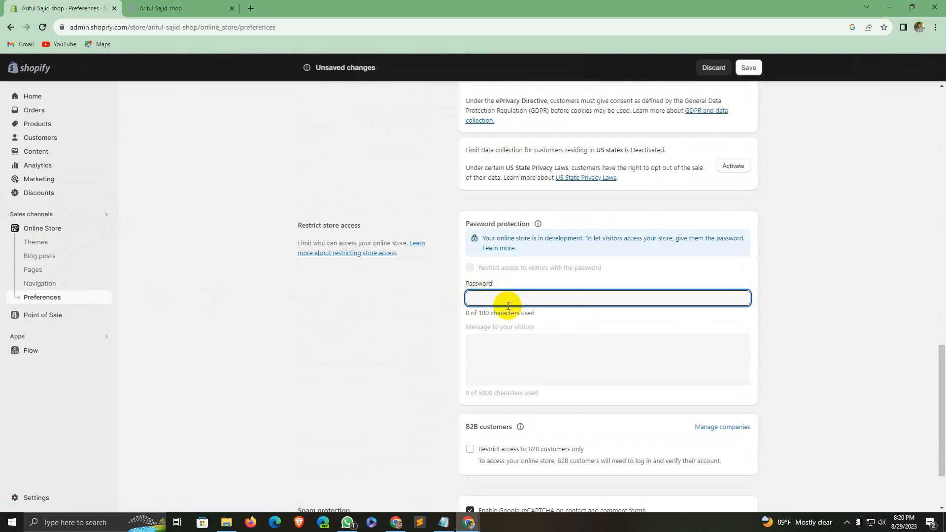
pyautogui.write('1')
pyautogui.scroll(-3, 743, 311)
pyautogui.scroll(3, 710, 311)
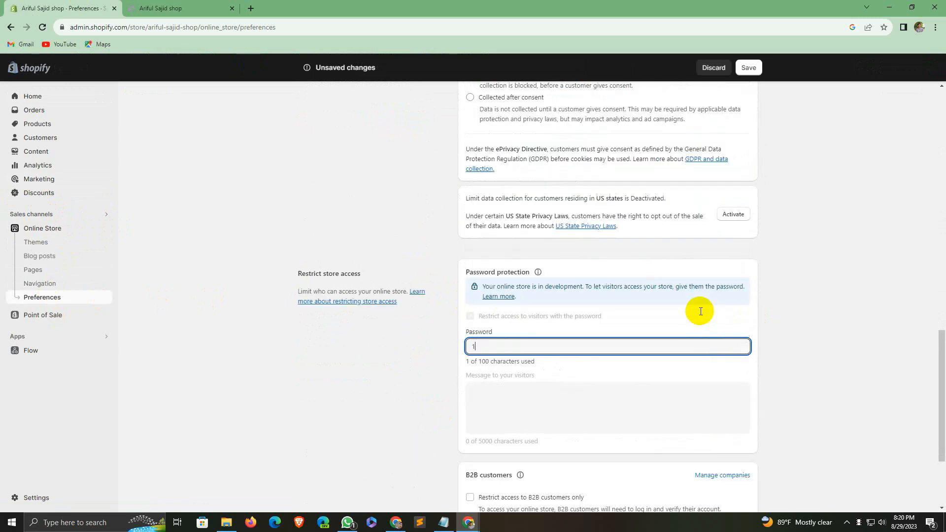
pyautogui.scroll(-3, 700, 311)
pyautogui.click(748, 67)
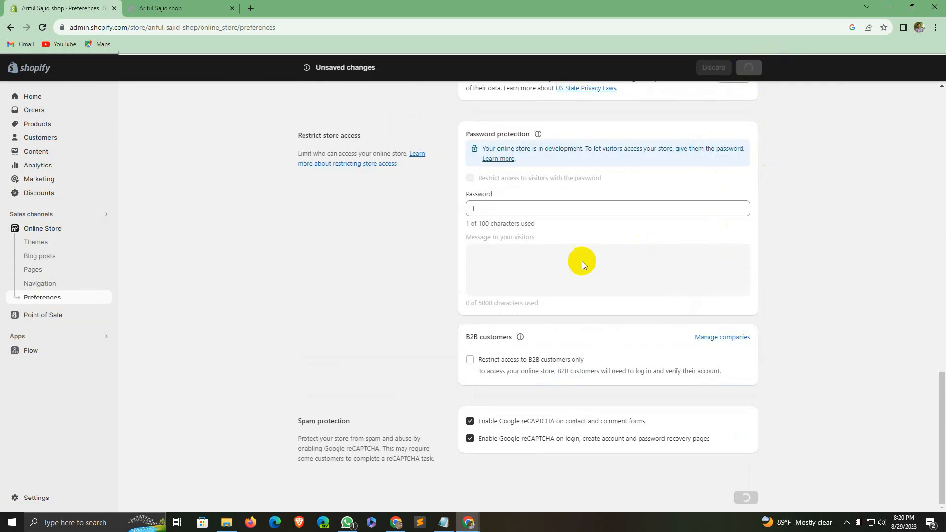
pyautogui.scroll(4, 449, 419)
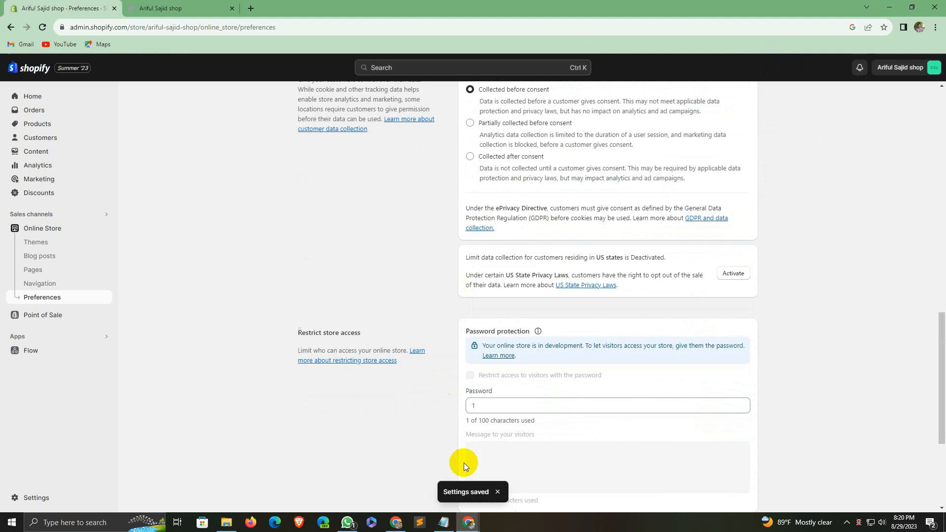
pyautogui.click(465, 525)
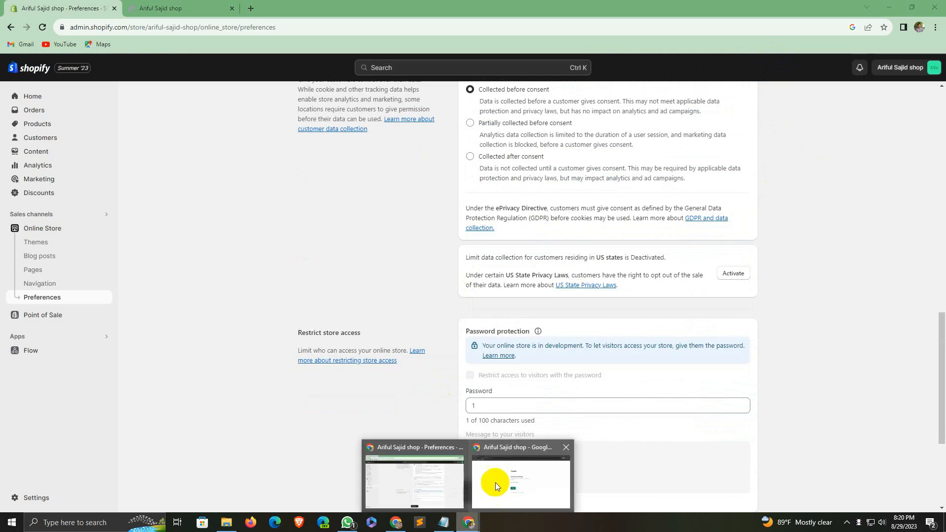
# Step: In the Incognito window, remove '/password' from the address and reload the shop
pyautogui.click(495, 485)
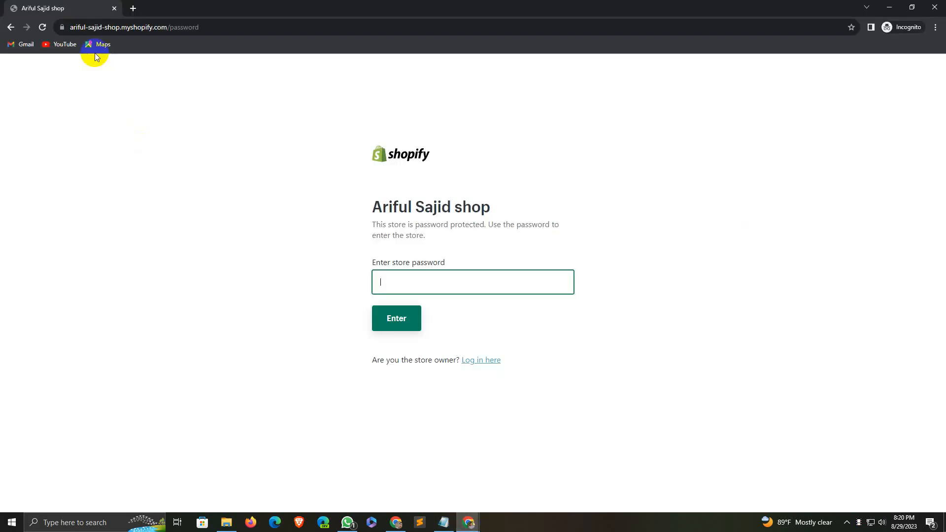
pyautogui.click(169, 27)
pyautogui.click(262, 27)
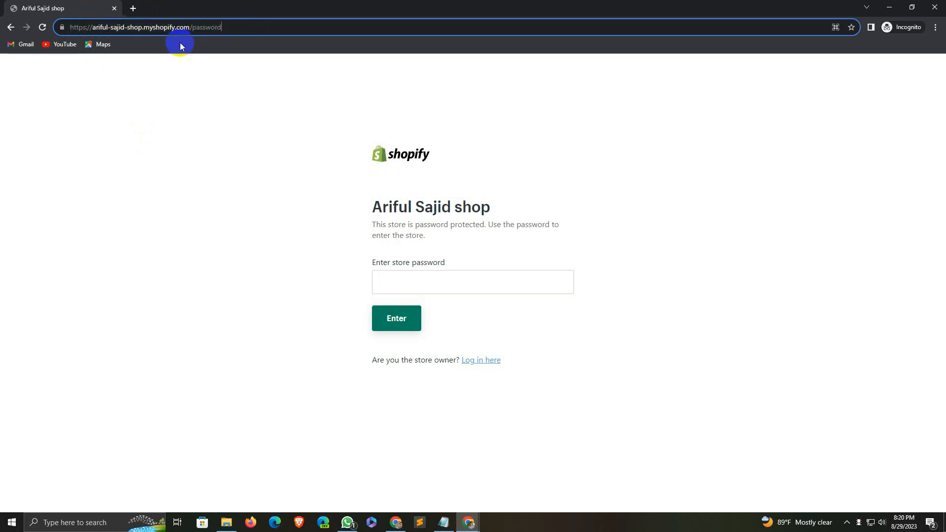
pyautogui.doubleClick(200, 27)
pyautogui.press('BackSpace')
pyautogui.press('Return')
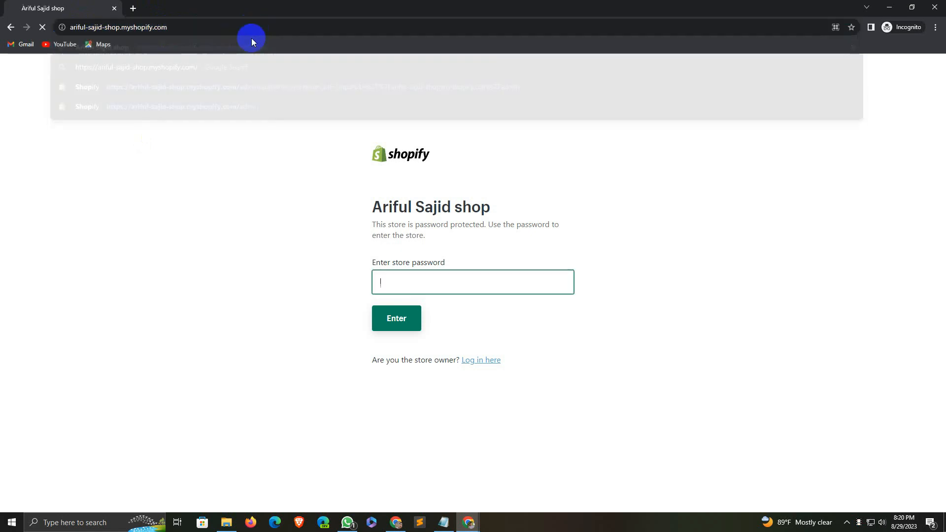
# Step: Enter the new store password and browse the unlocked homepage and featured products
pyautogui.click(445, 281)
pyautogui.write('a')
pyautogui.click(411, 311)
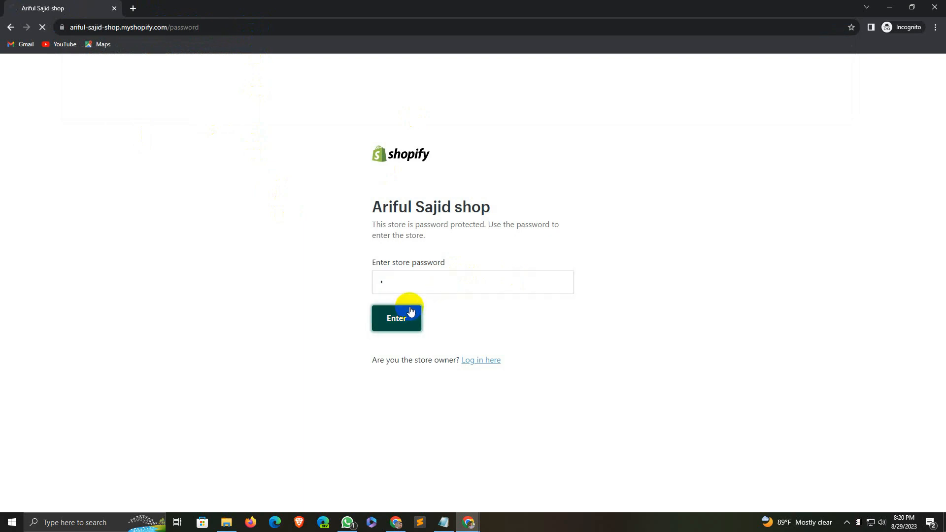
pyautogui.scroll(-7, 627, 236)
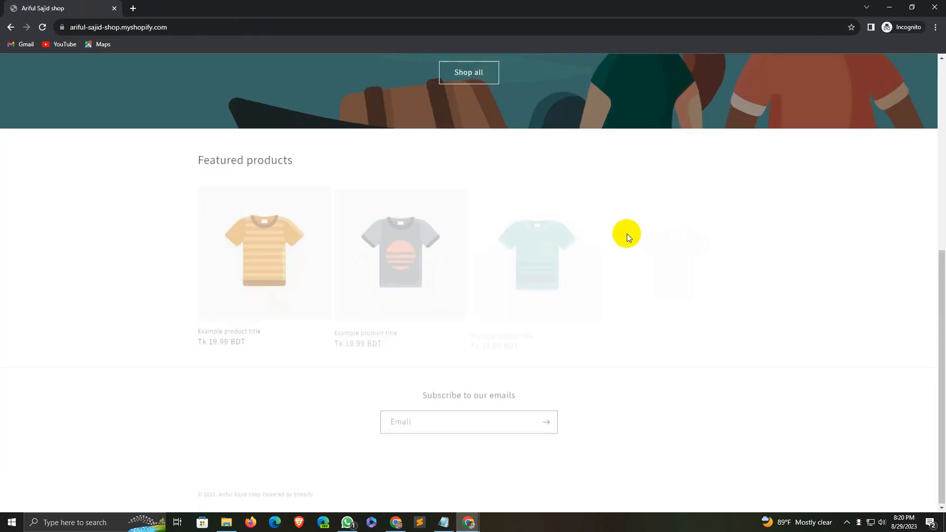
pyautogui.scroll(7, 603, 235)
pyautogui.scroll(-7, 599, 239)
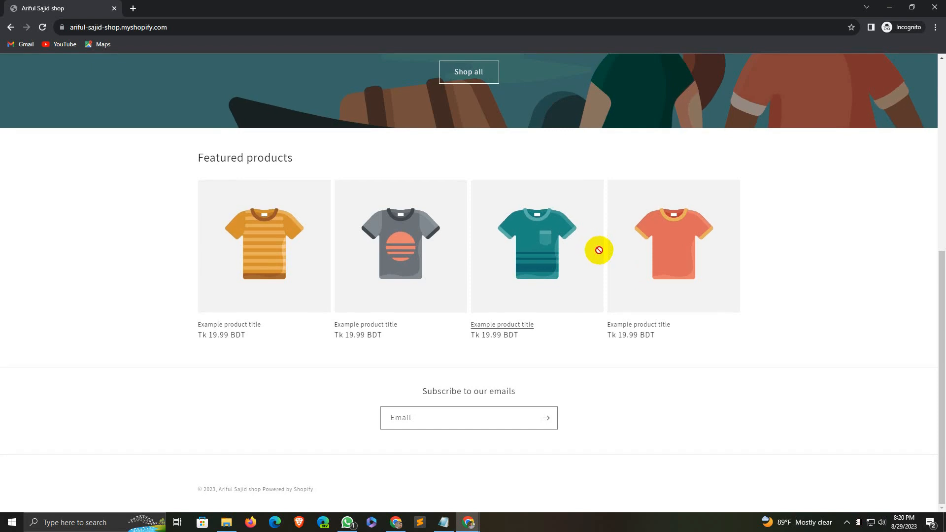
pyautogui.scroll(7, 599, 250)
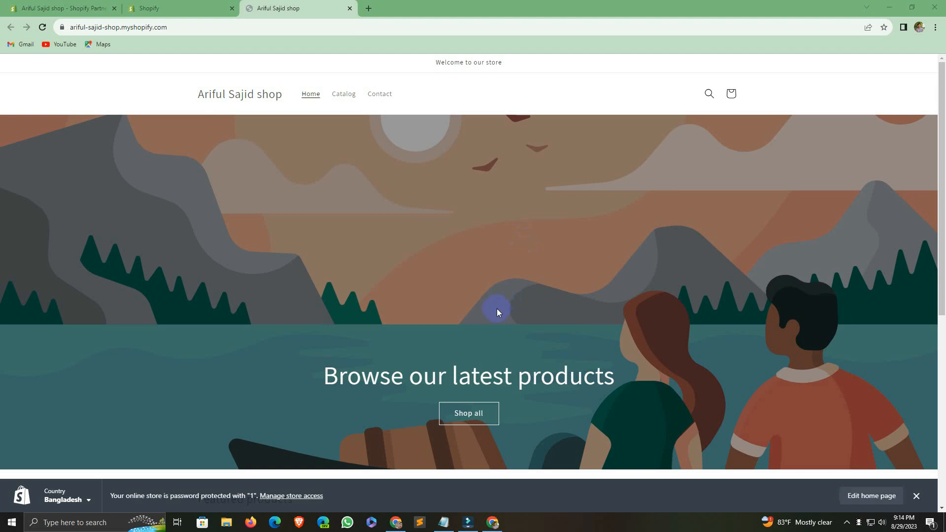
# Step: Switch to the other Chrome window and show the Facebook profile tab
pyautogui.click(395, 521)
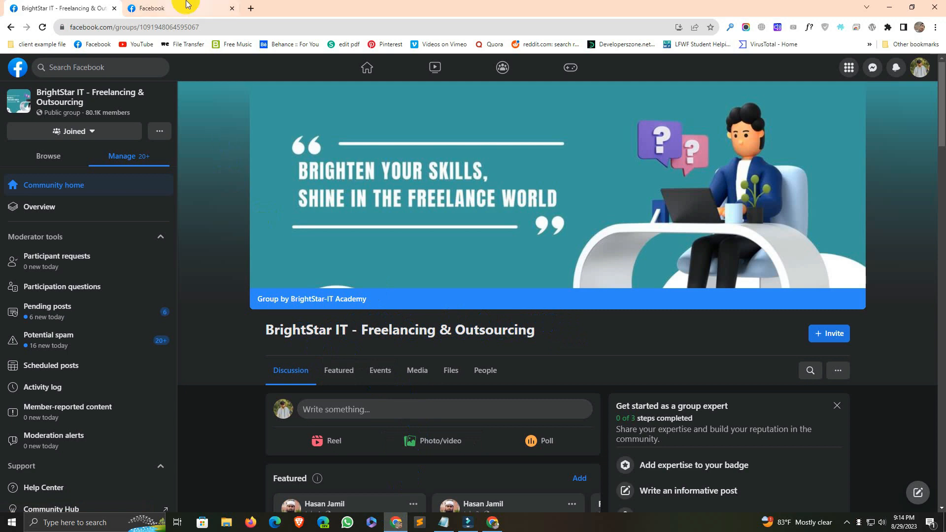
pyautogui.click(207, 8)
pyautogui.scroll(4, 433, 237)
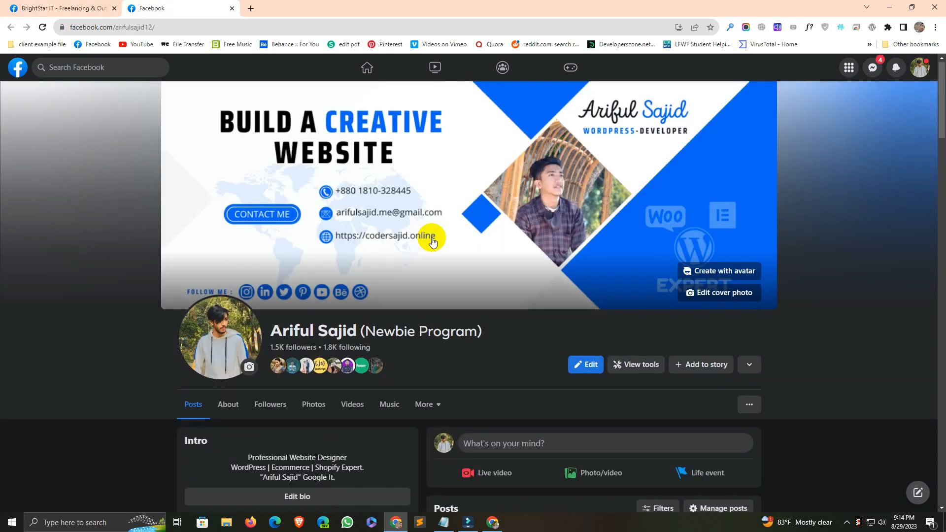
pyautogui.click(744, 362)
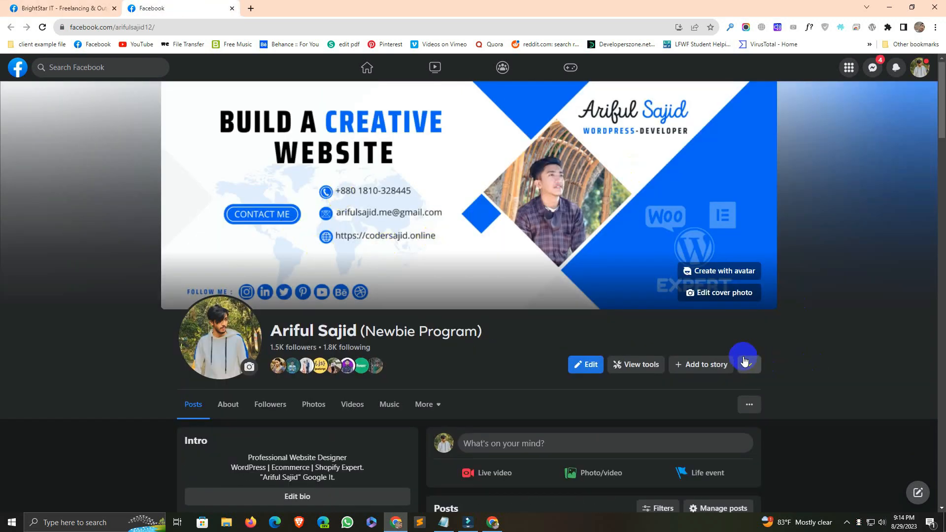